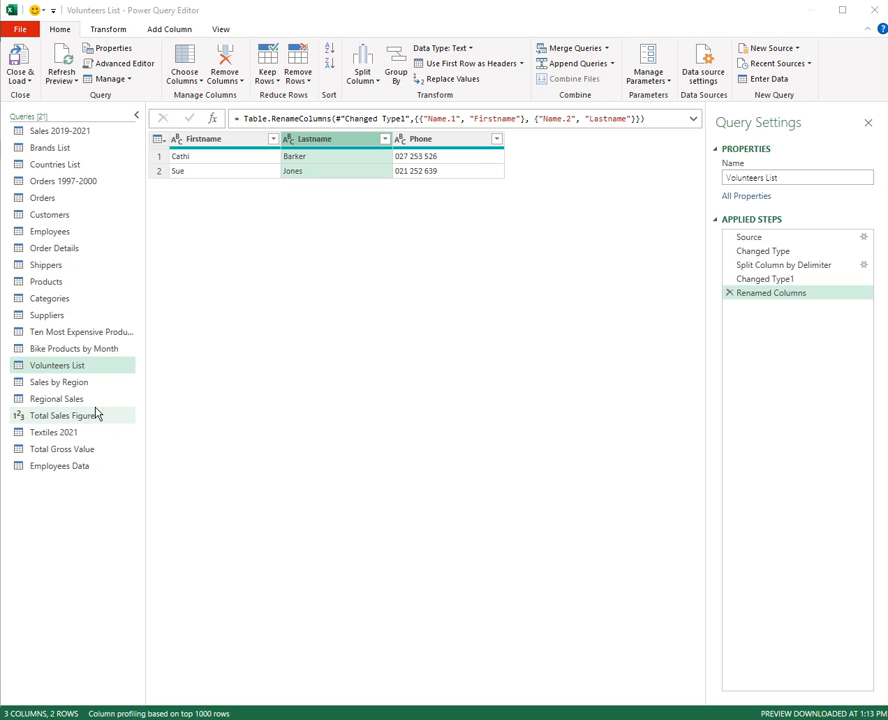
Group the Sales 2019-2021 query by Month with a row-count column named Instances, and remove that grouping from the applied steps
click(75, 133)
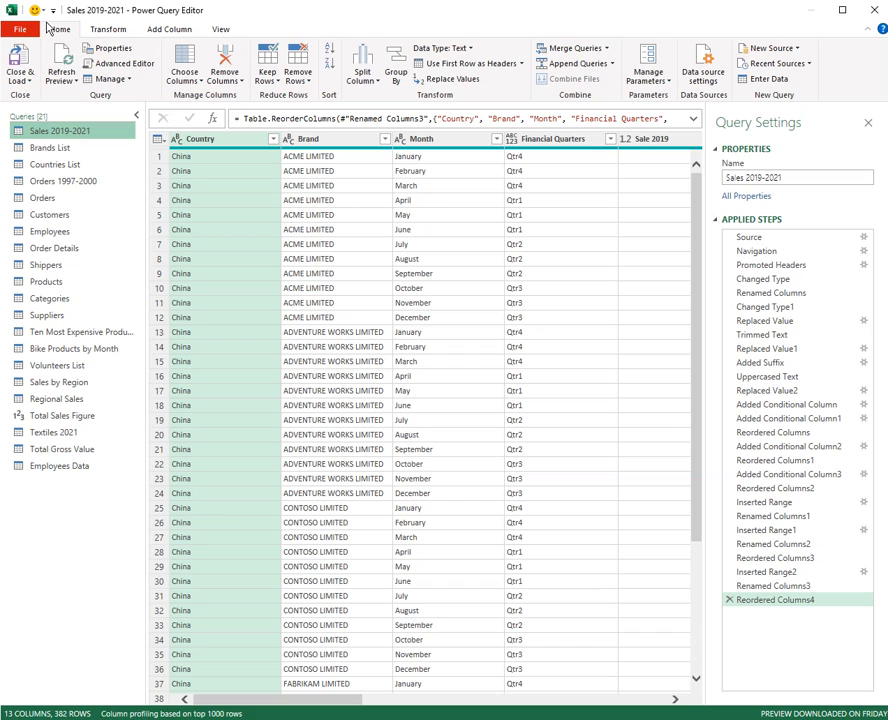
click(398, 72)
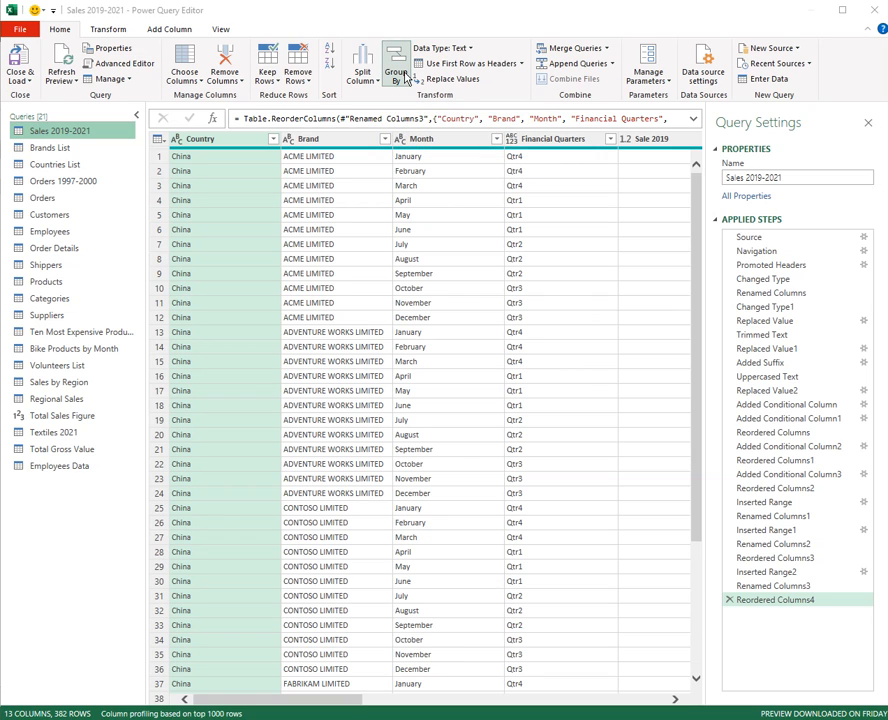
drag(752, 279, 325, 272)
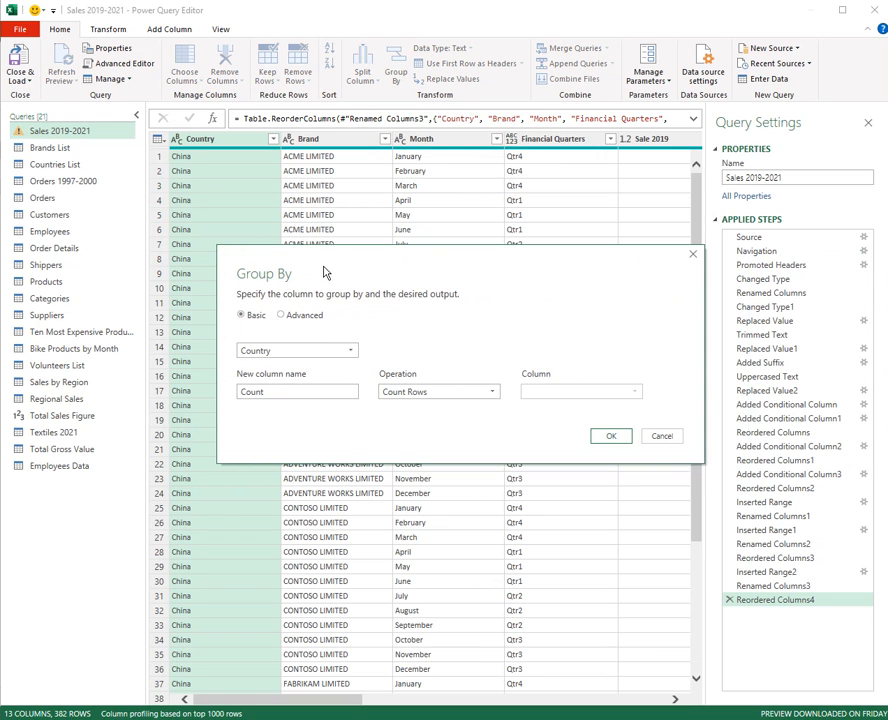
click(352, 351)
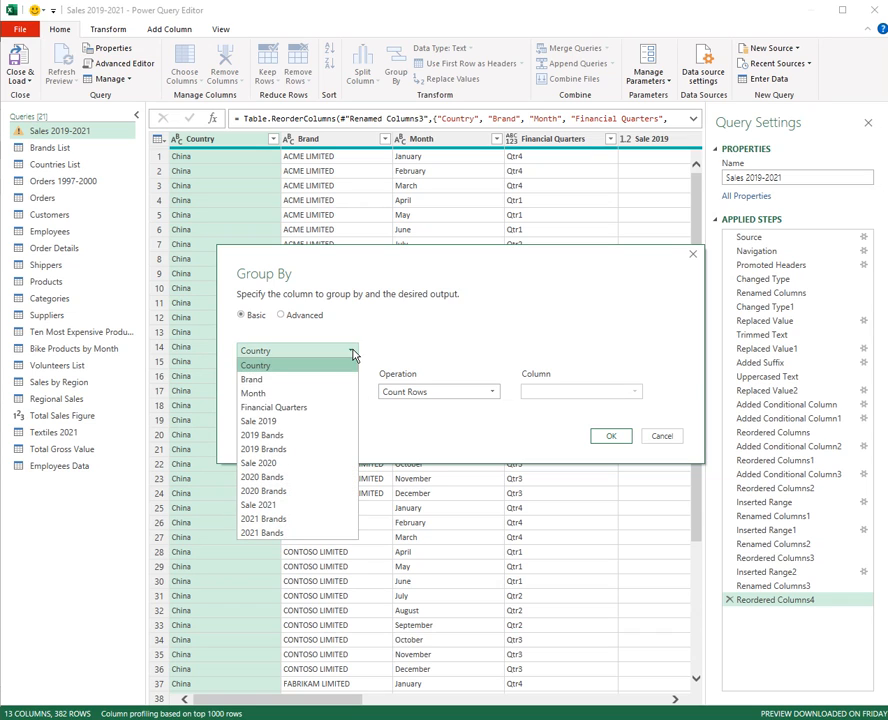
click(320, 396)
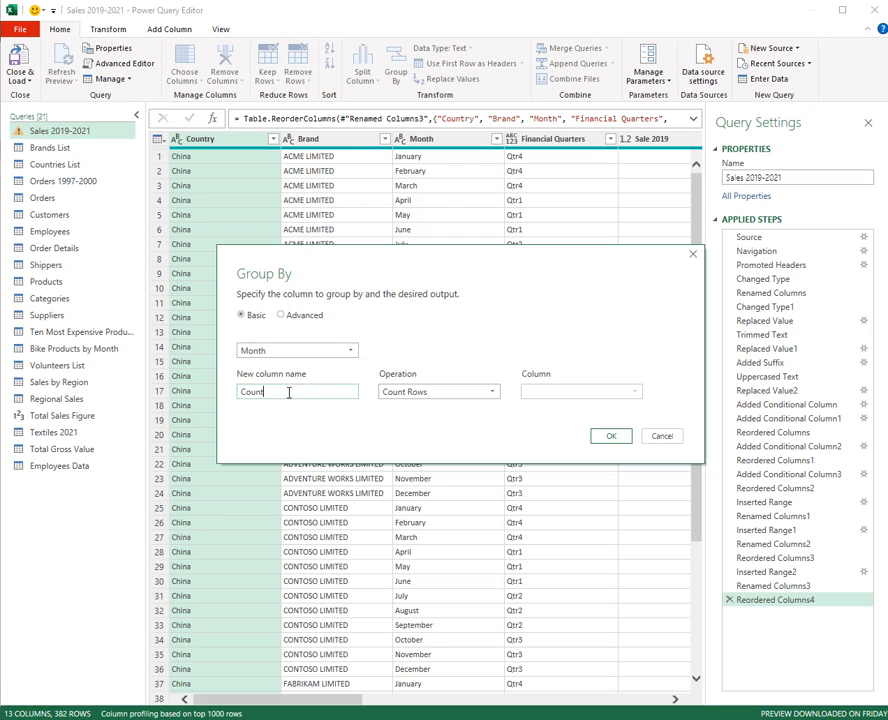
drag(289, 392, 198, 394)
key(BackSpace)
click(623, 445)
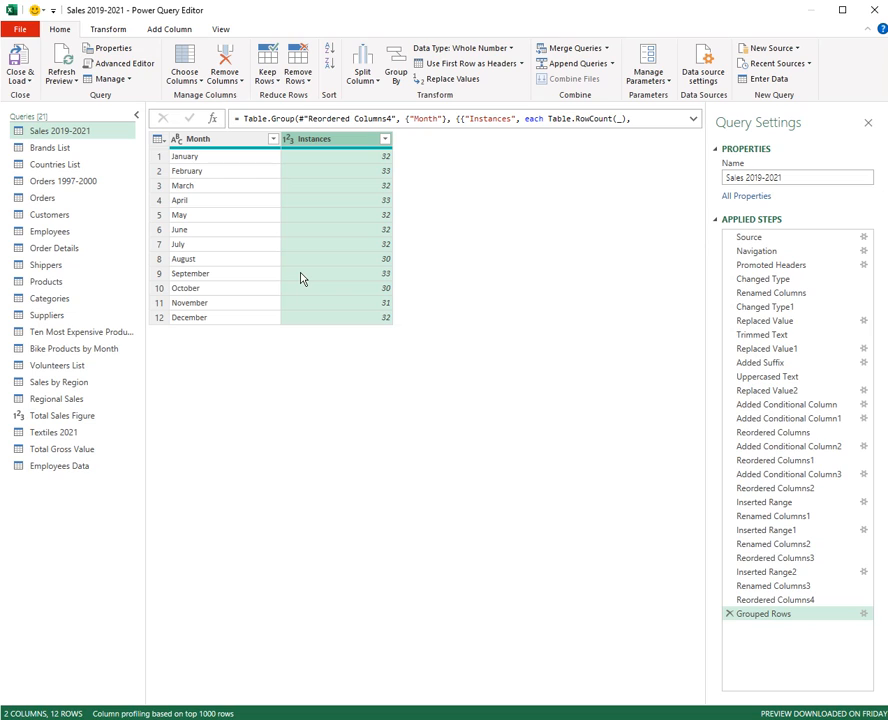
click(729, 614)
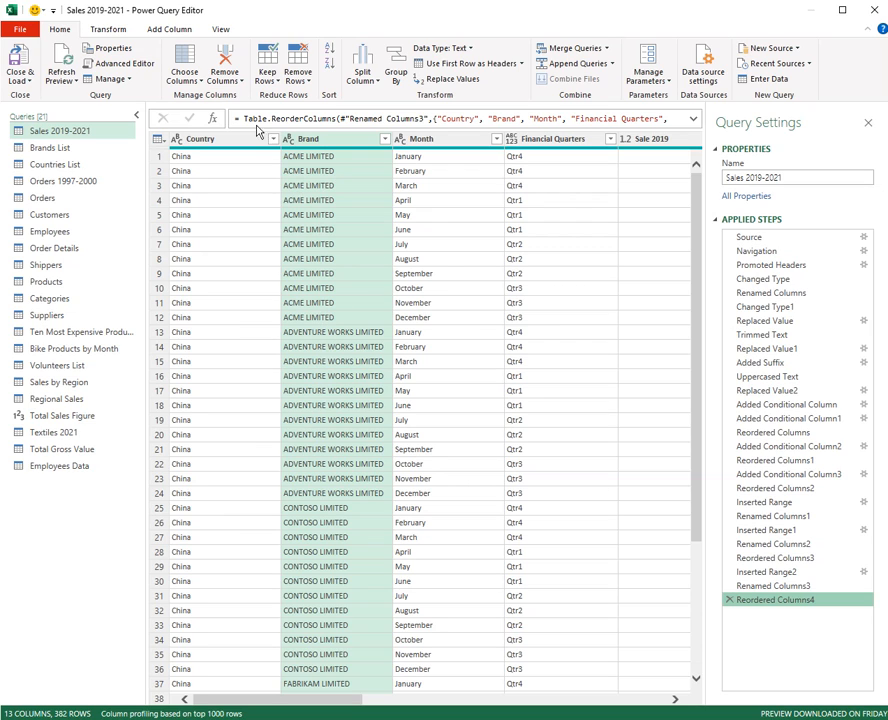
Group the rows by Brand with a Count Rows column named Instances, and delete that grouping from the applied steps
click(407, 72)
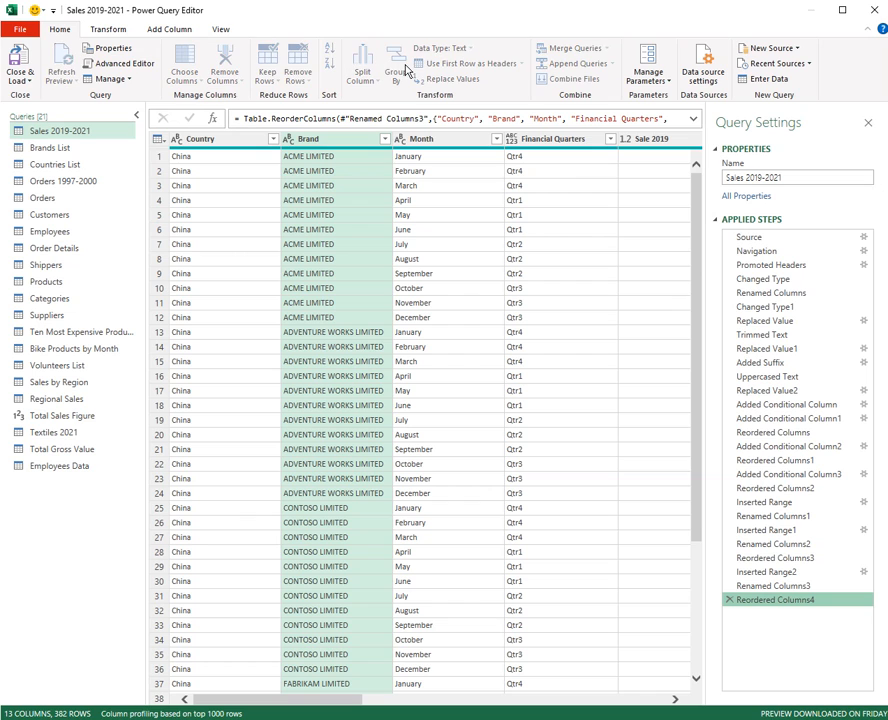
drag(762, 277, 252, 270)
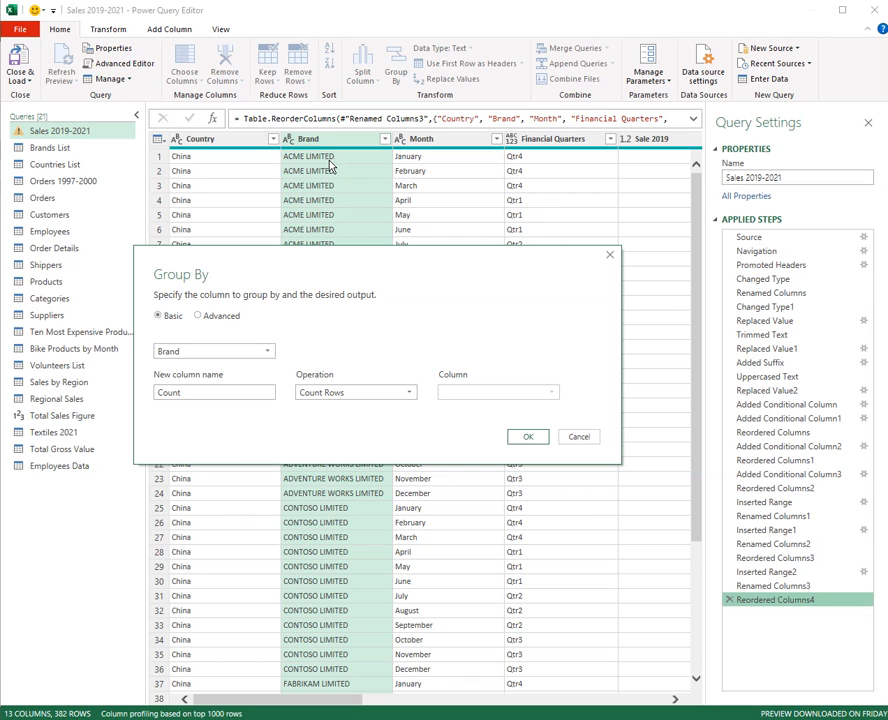
double_click(201, 393)
text(Instances)
click(409, 394)
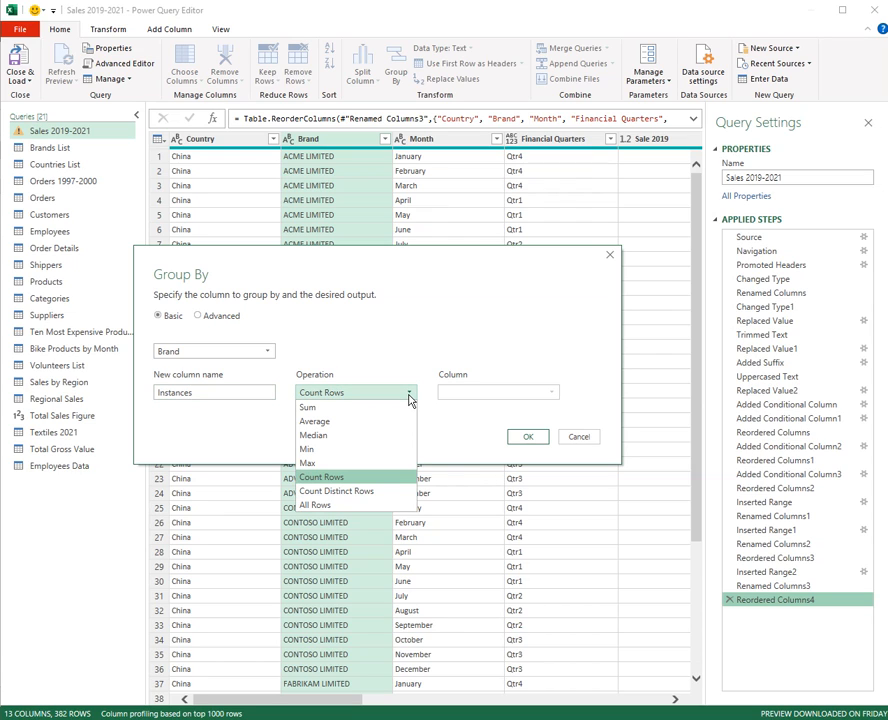
click(409, 394)
click(409, 394)
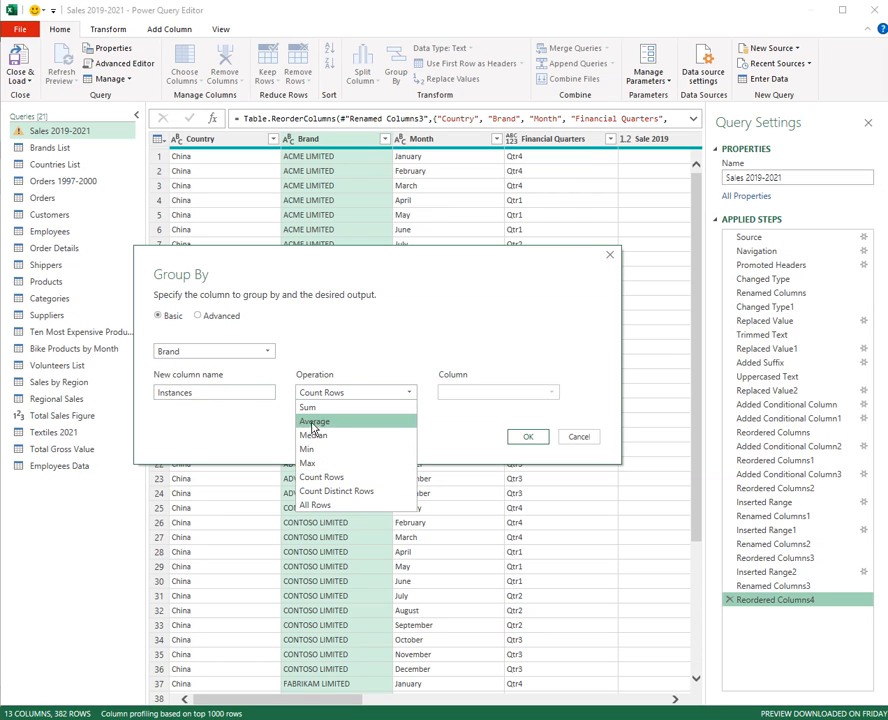
click(334, 478)
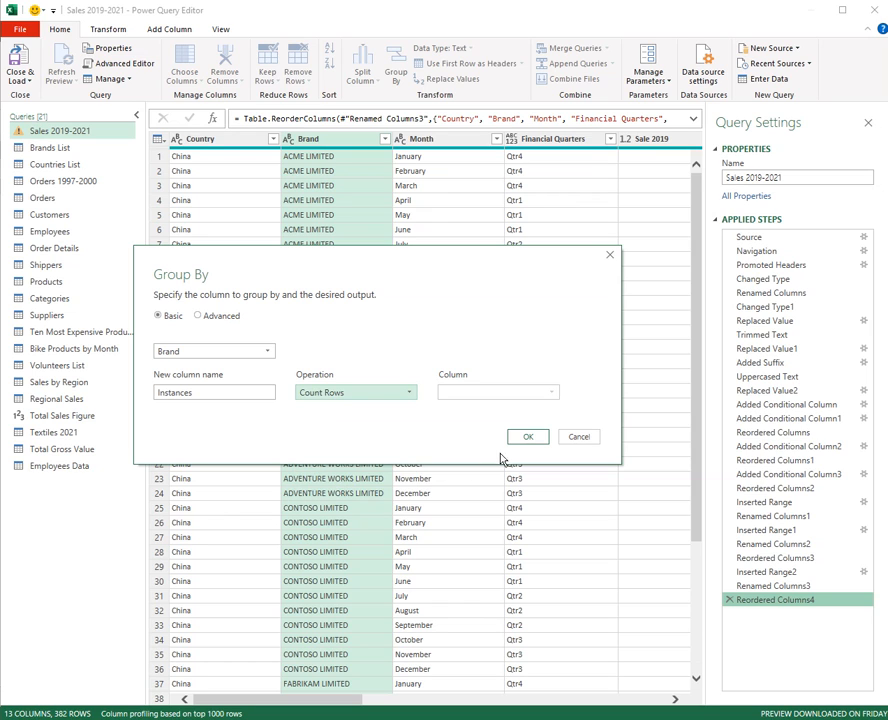
click(531, 438)
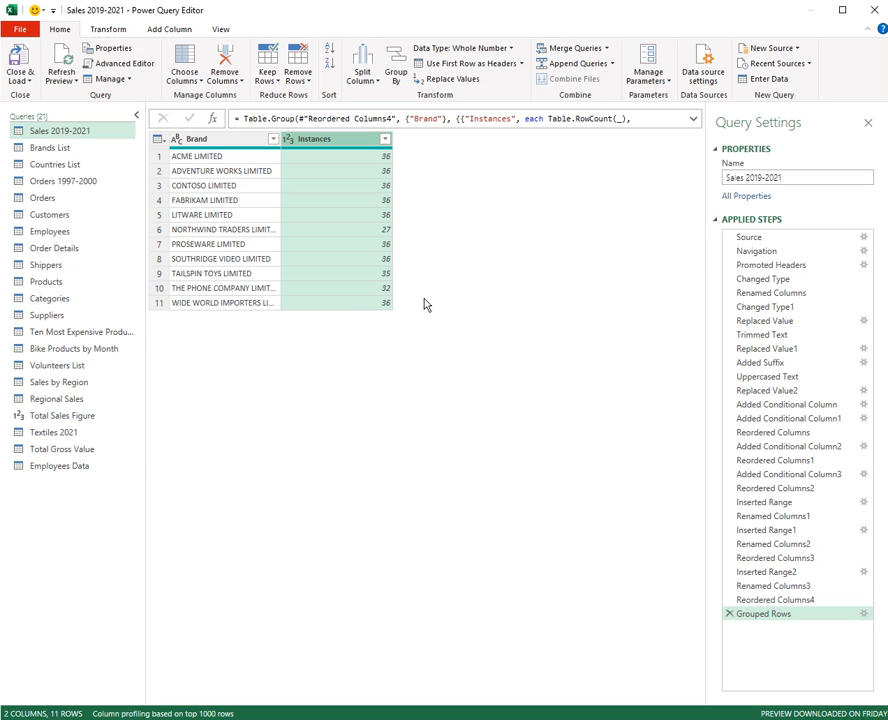
click(729, 613)
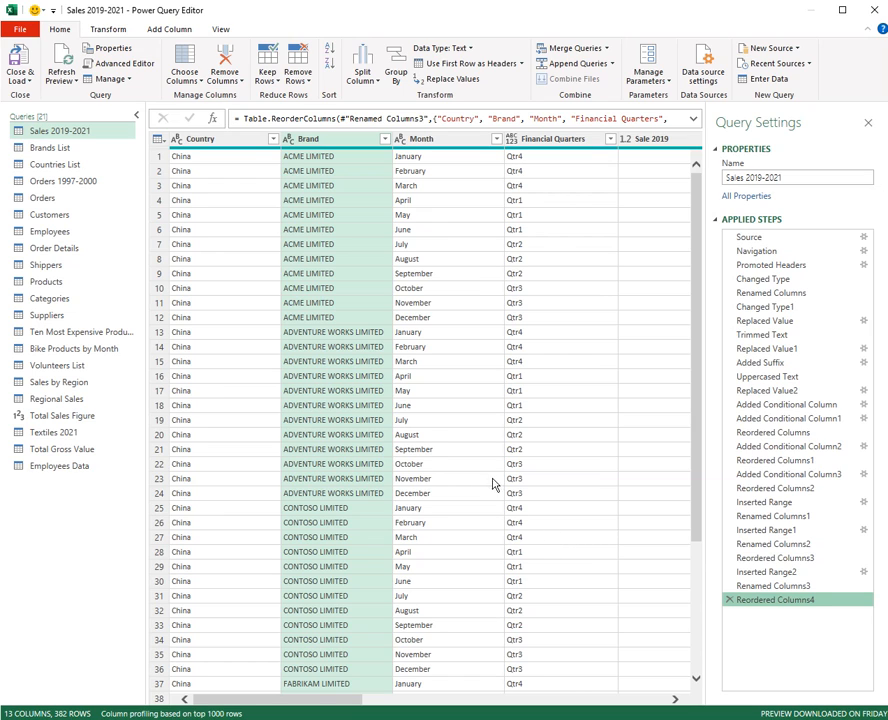
Set up an advanced grouping by Country with a column named Total Sales 2019 that sums Sale 2019
click(222, 141)
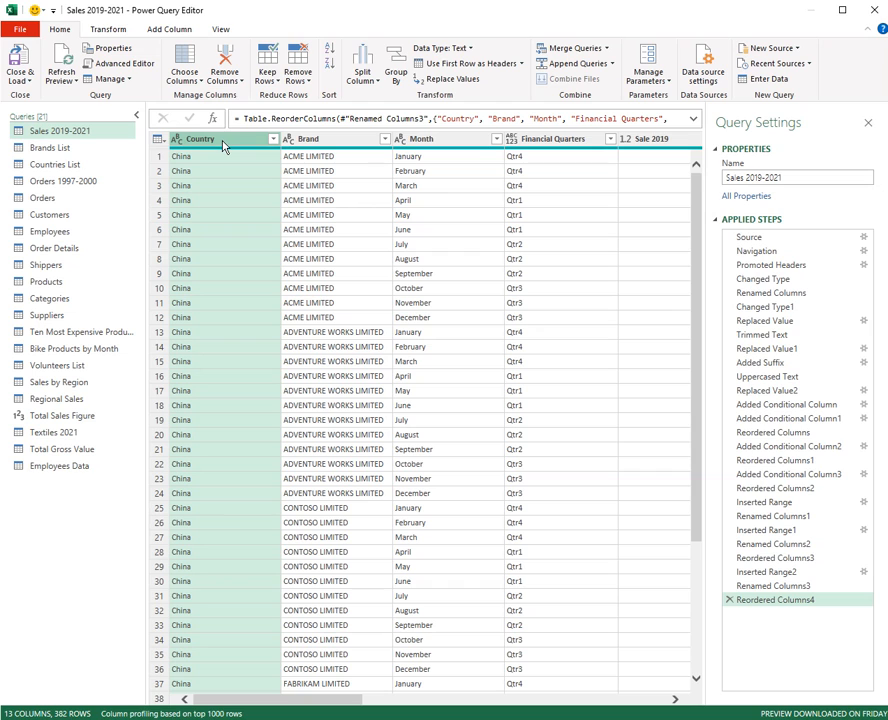
click(397, 64)
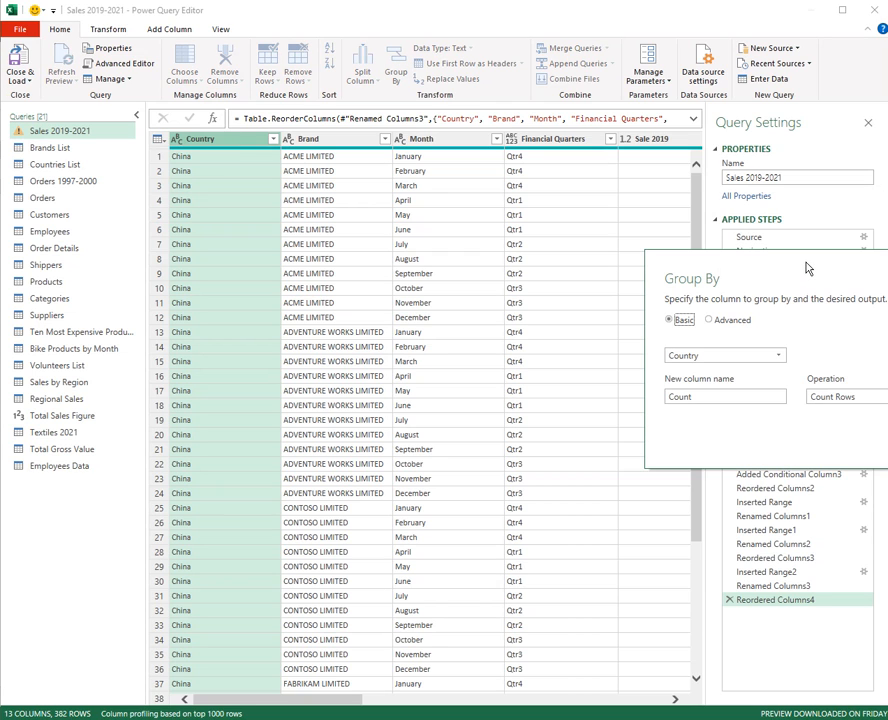
drag(805, 268, 418, 254)
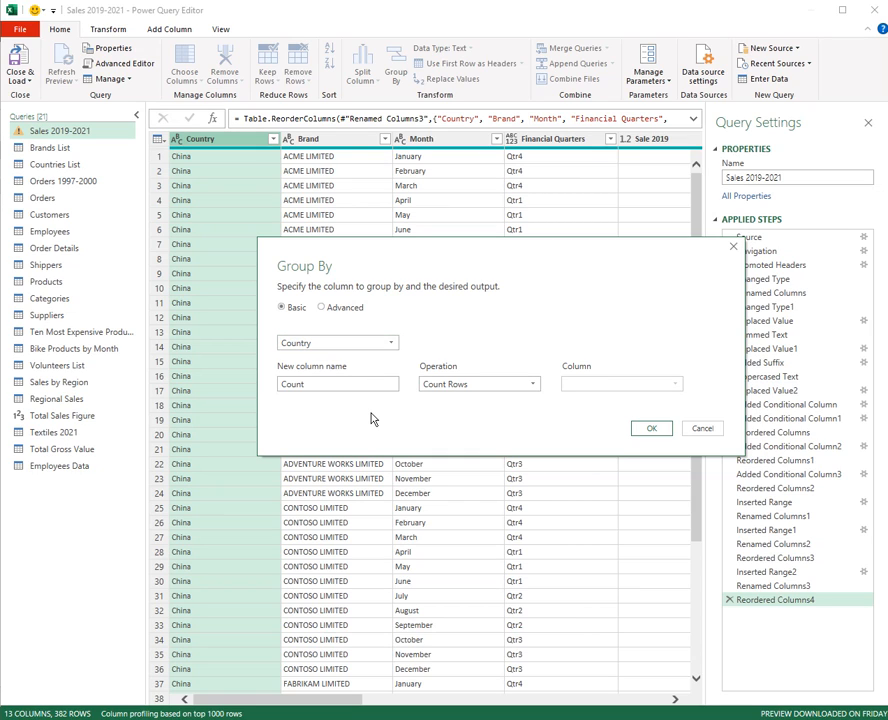
click(350, 311)
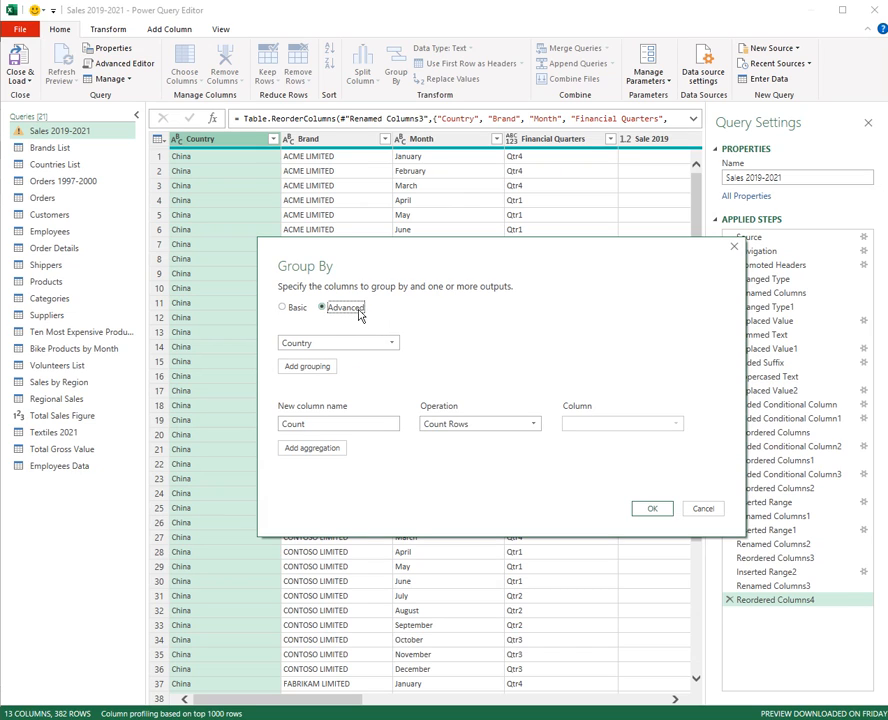
drag(314, 426, 240, 432)
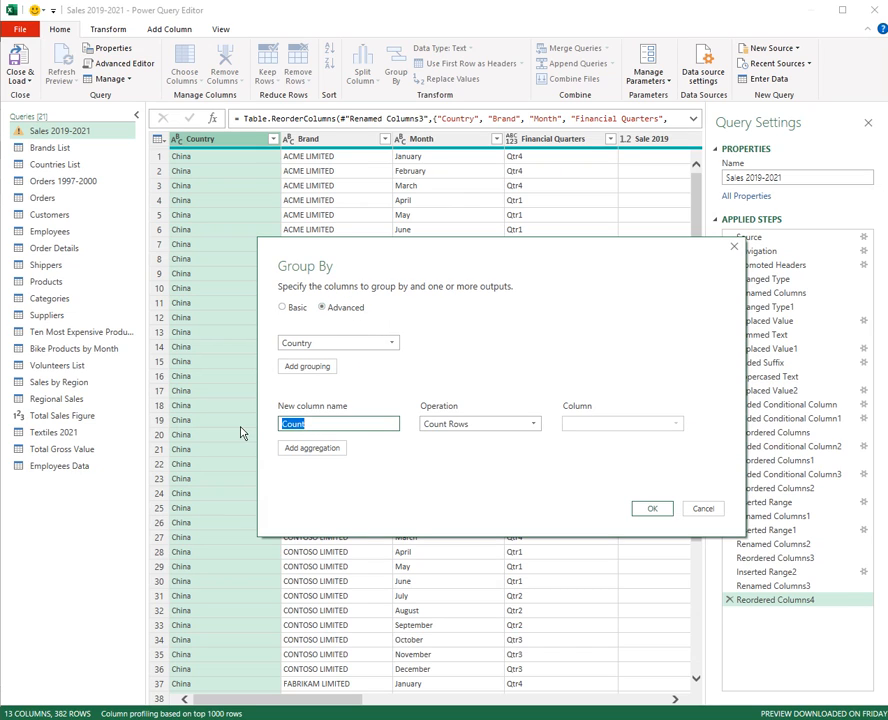
text(Total)
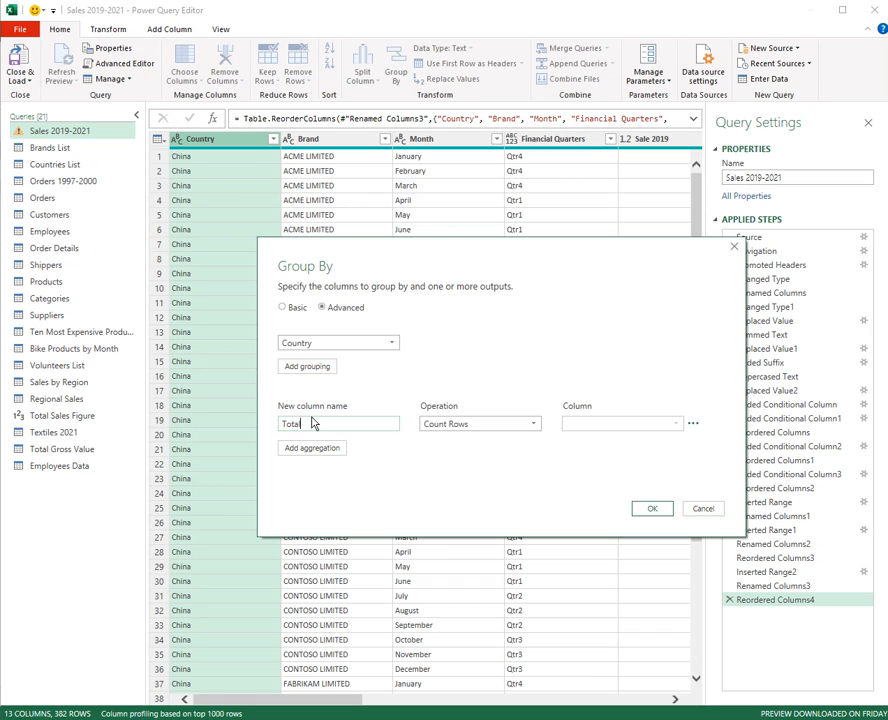
text( Sales 2019)
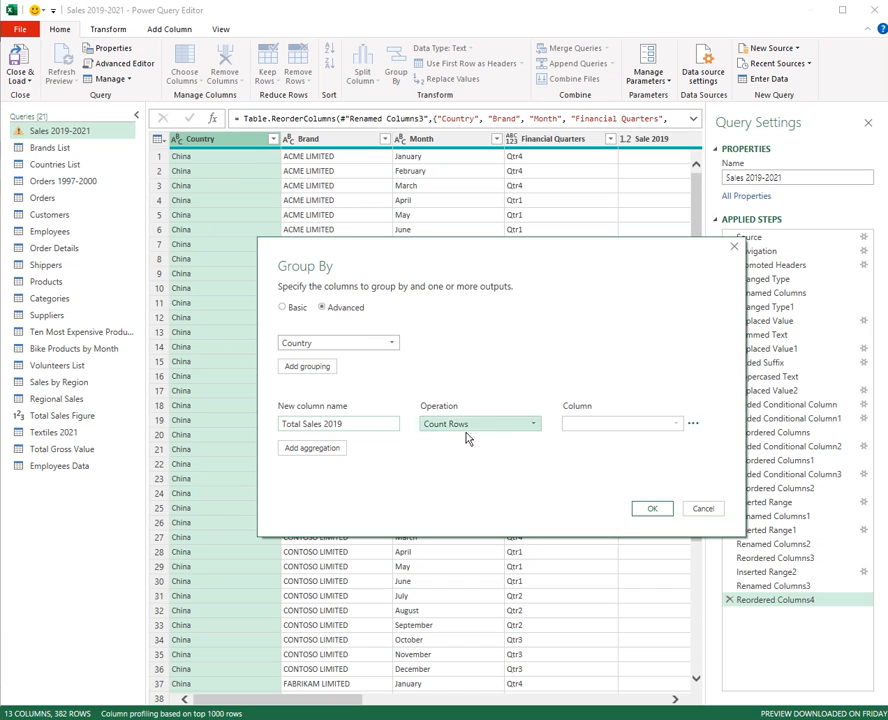
click(534, 425)
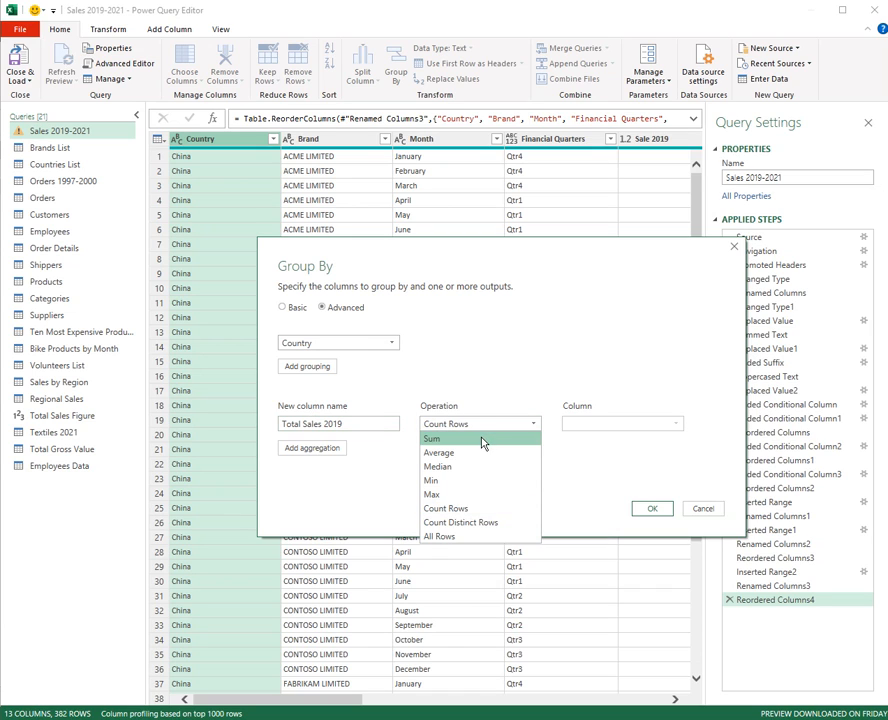
click(486, 442)
click(676, 429)
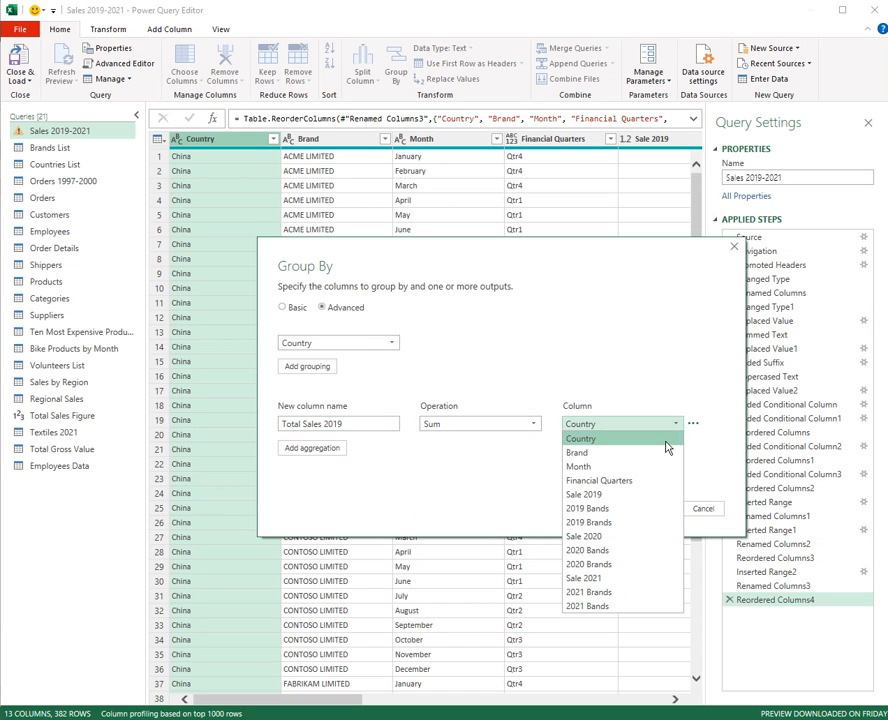
click(657, 497)
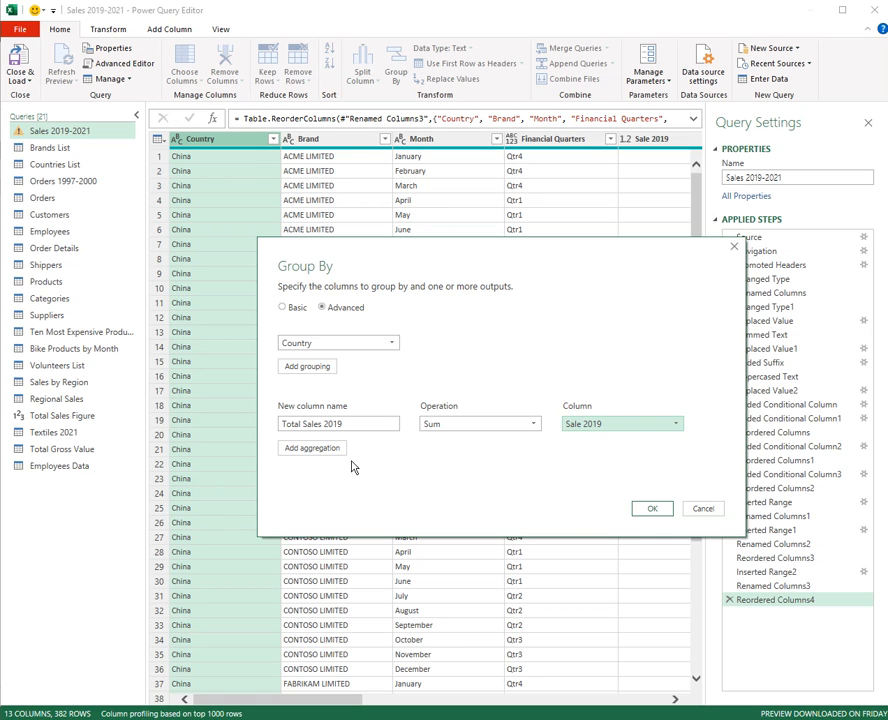
Add a second aggregation named Total Sales 2020 that sums the Sale 2020 column
click(312, 448)
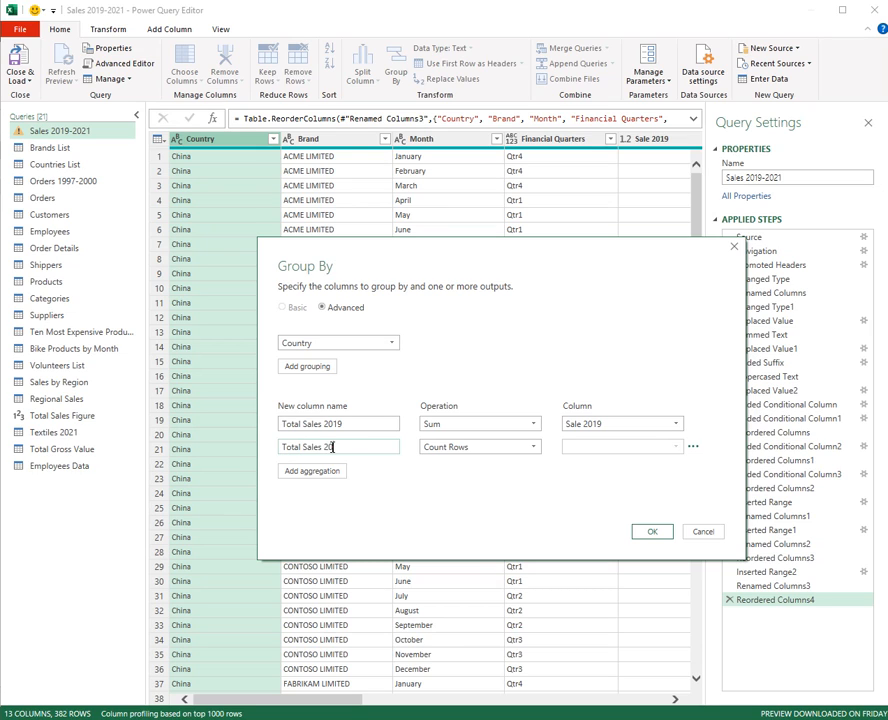
click(536, 449)
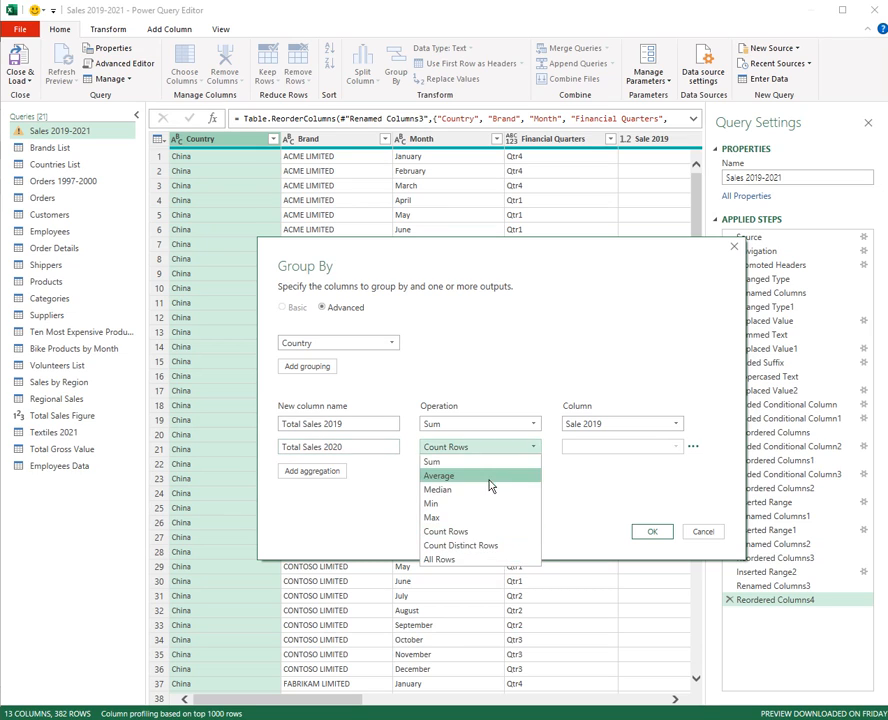
click(484, 466)
click(676, 447)
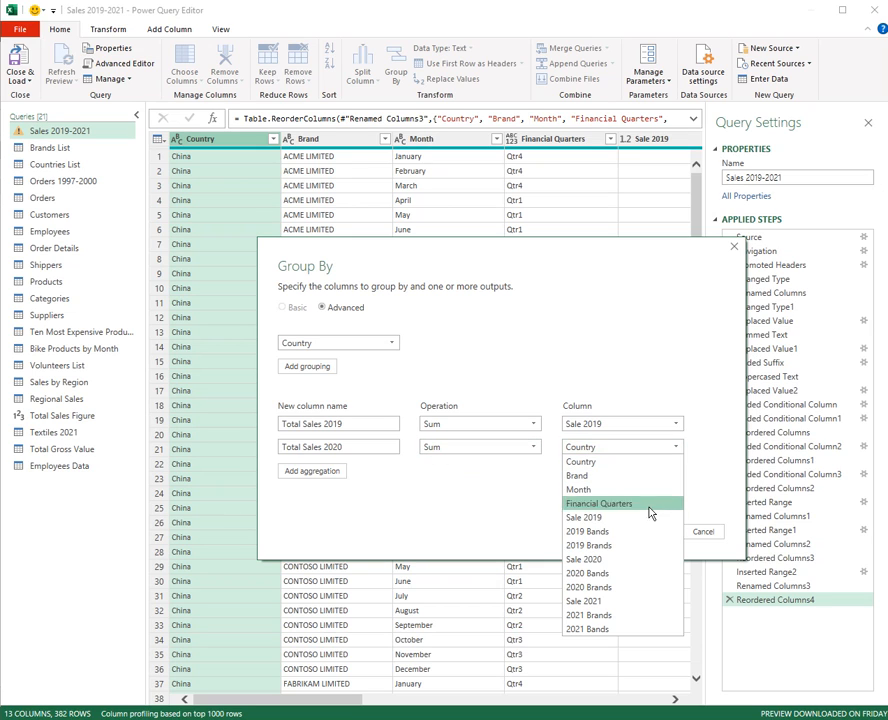
click(628, 560)
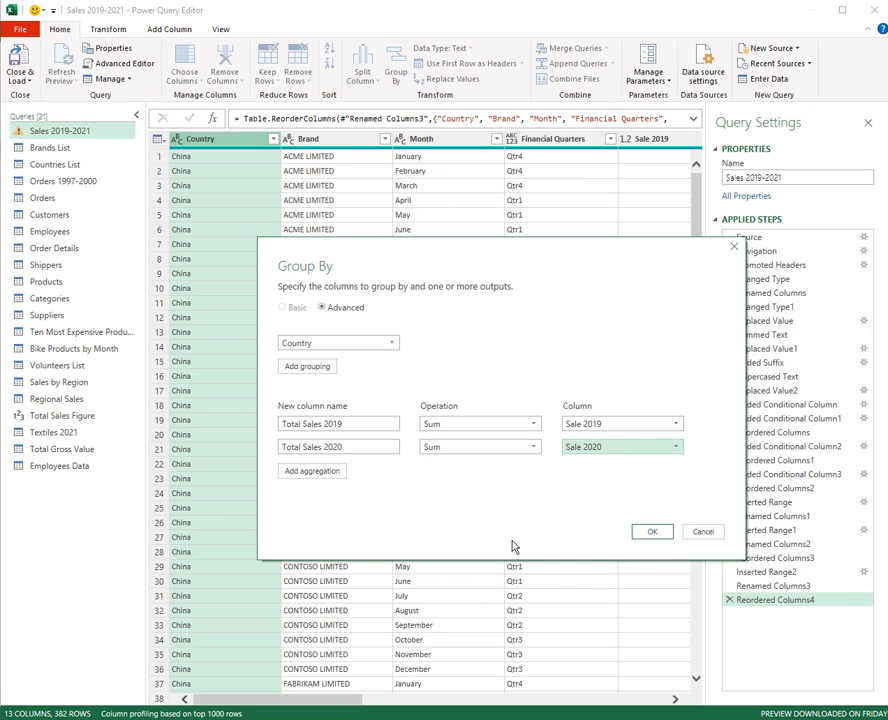
Add a third aggregation named Total Sales 2021 that sums the Sale 2021 column
click(318, 472)
click(340, 470)
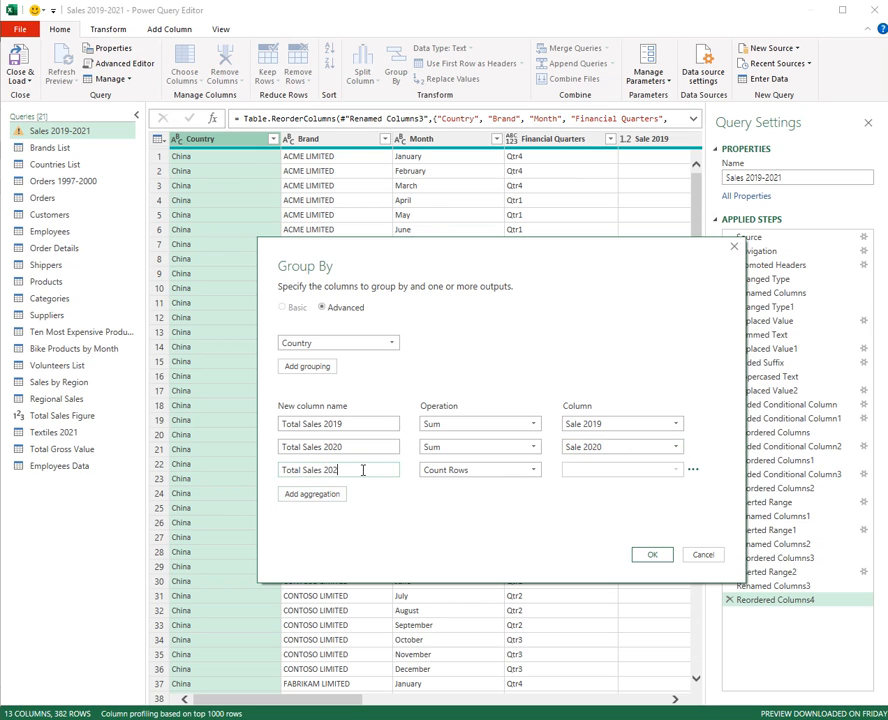
text(Total Sales 2021)
click(527, 470)
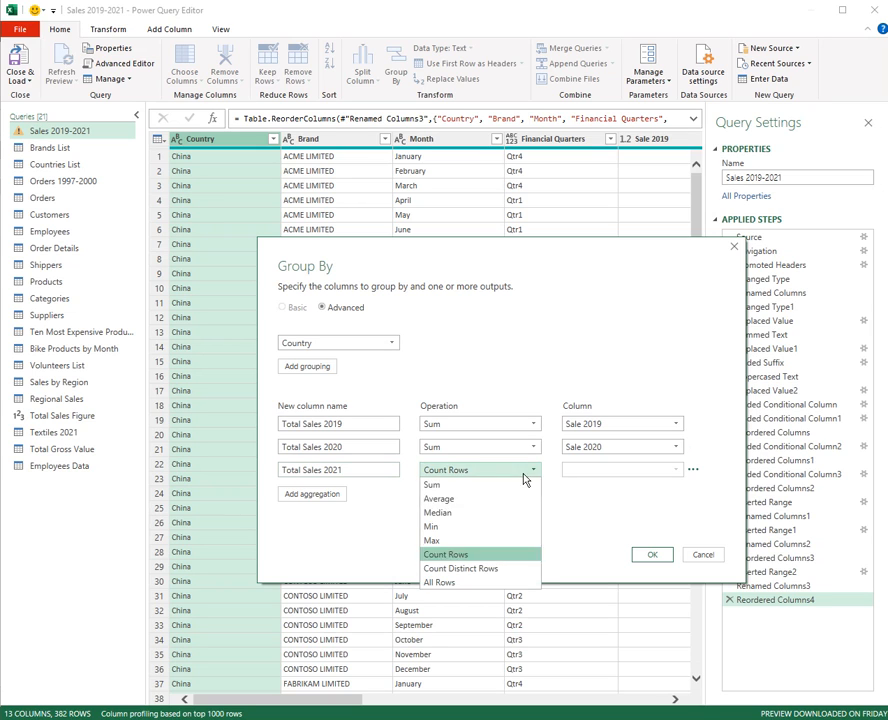
click(459, 488)
click(674, 472)
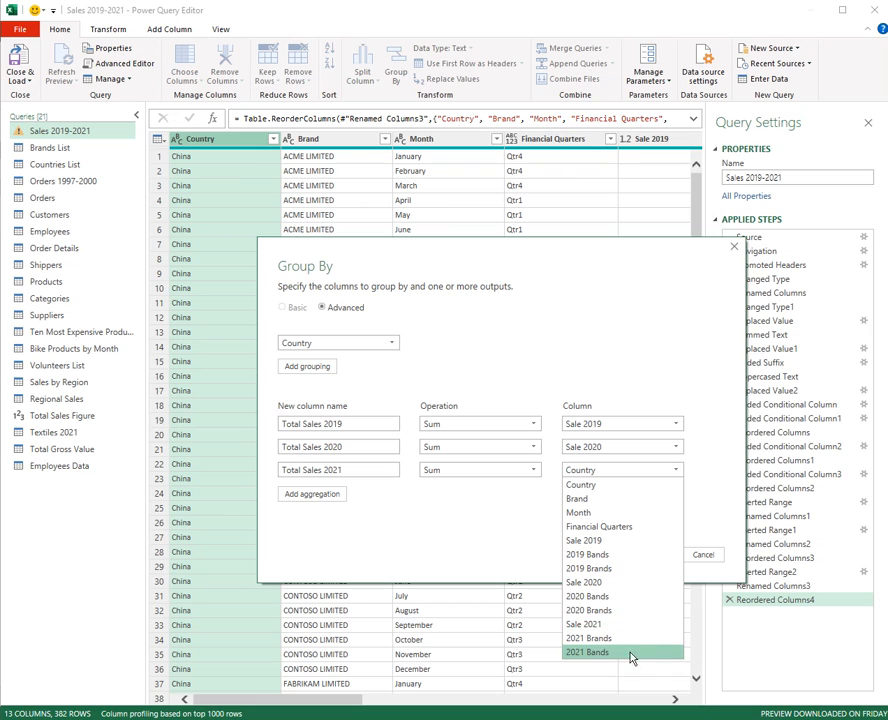
click(632, 625)
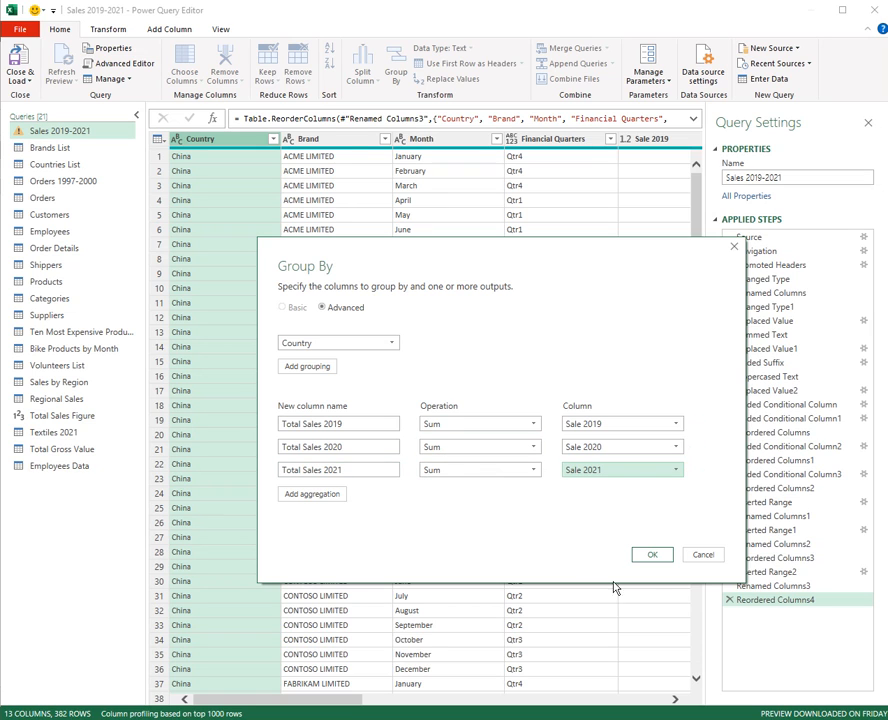
Apply the Country grouping with its three sales totals, and remove it from the applied steps
click(653, 558)
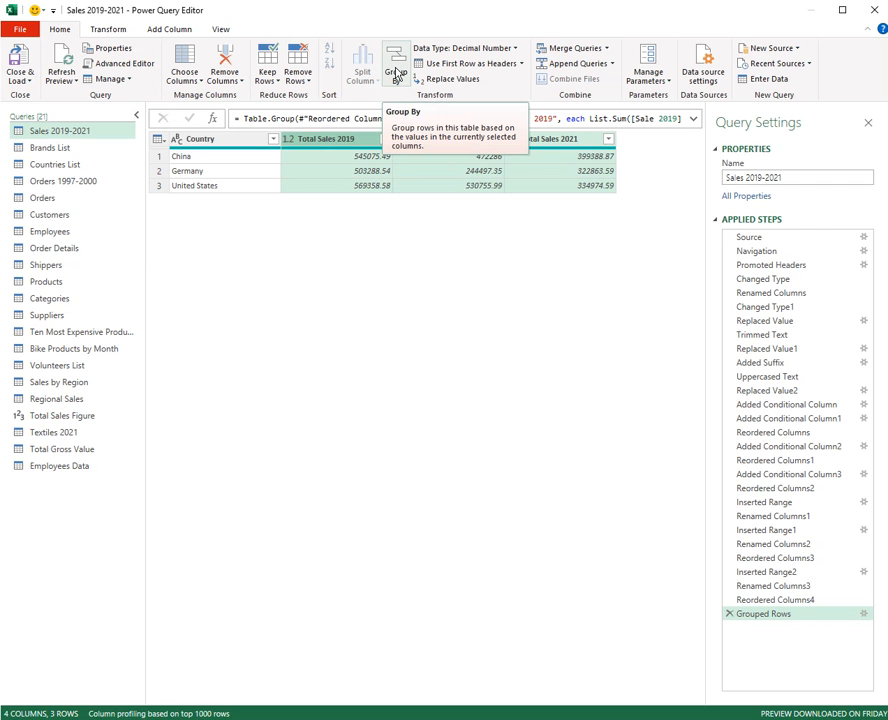
click(729, 614)
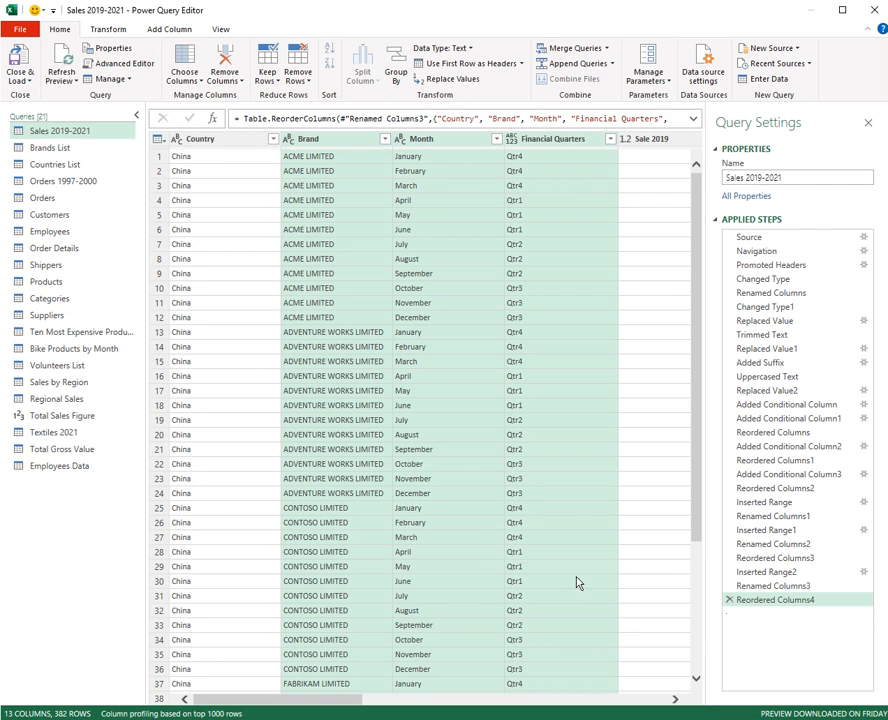